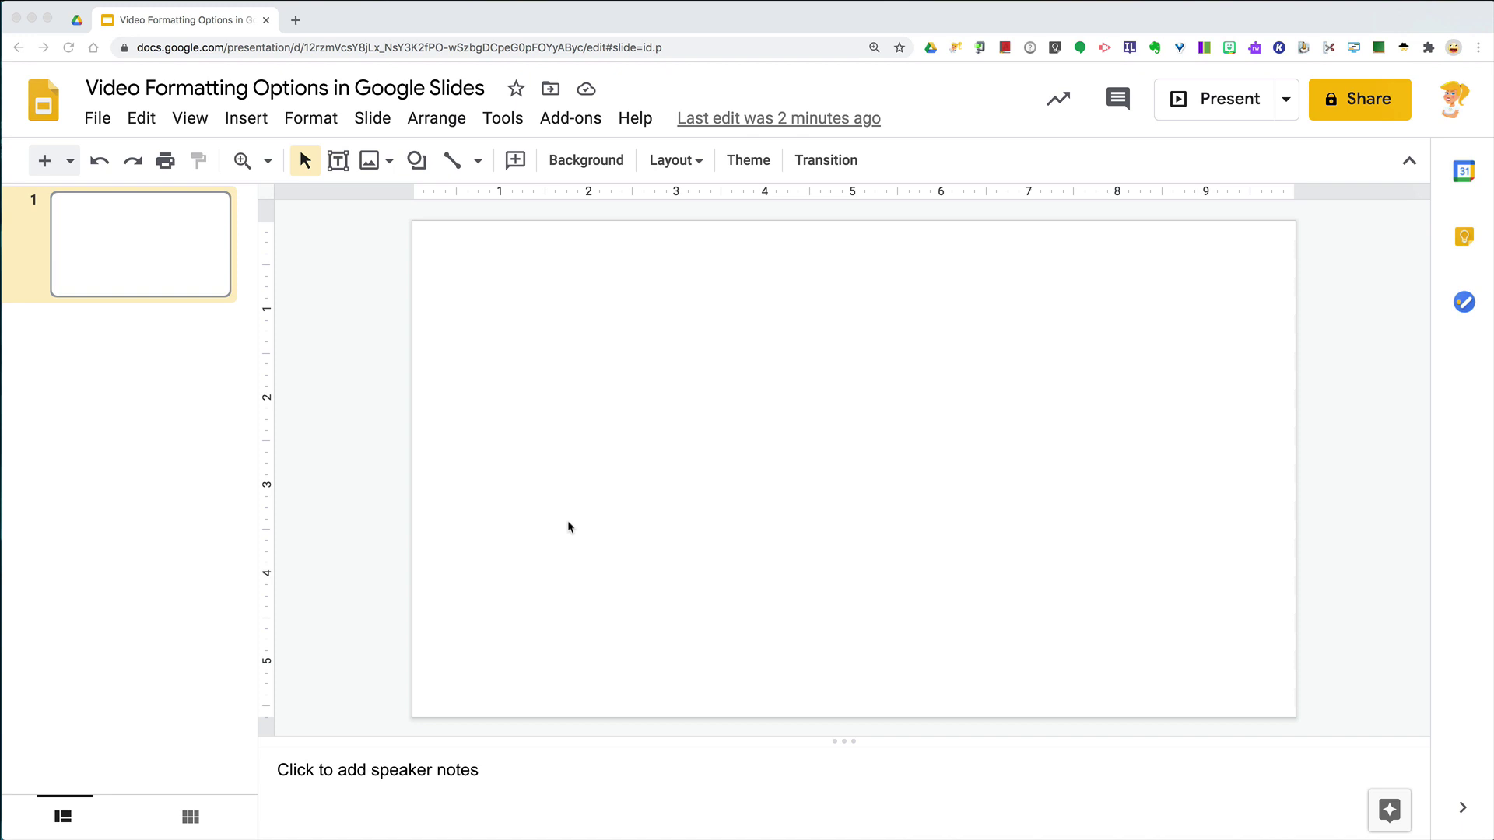
Insert the 'Google Classroom Tip: Customize Notifications' YouTube search result as a video
click(247, 118)
click(283, 272)
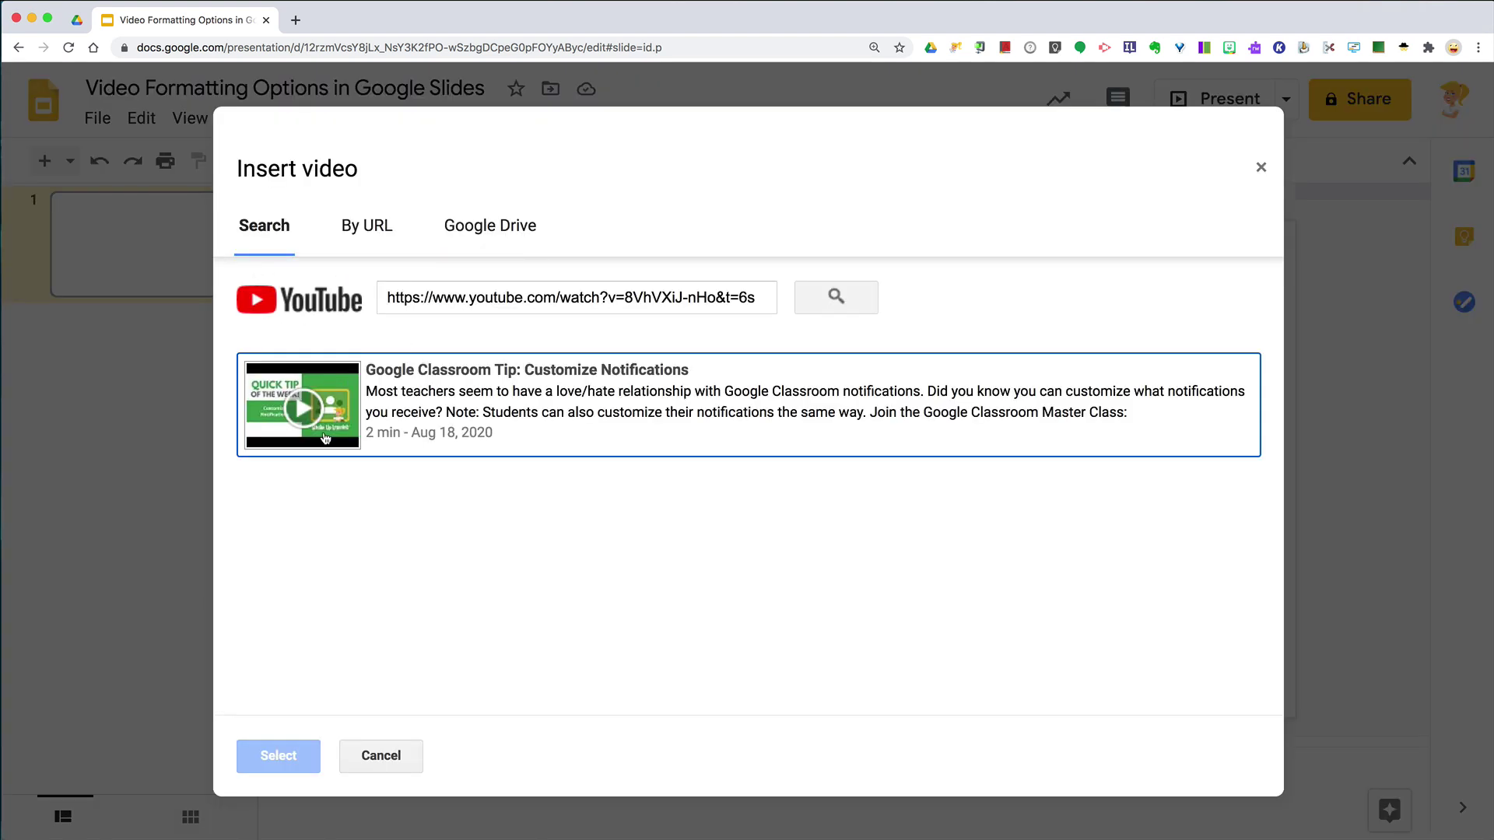
click(326, 437)
click(284, 753)
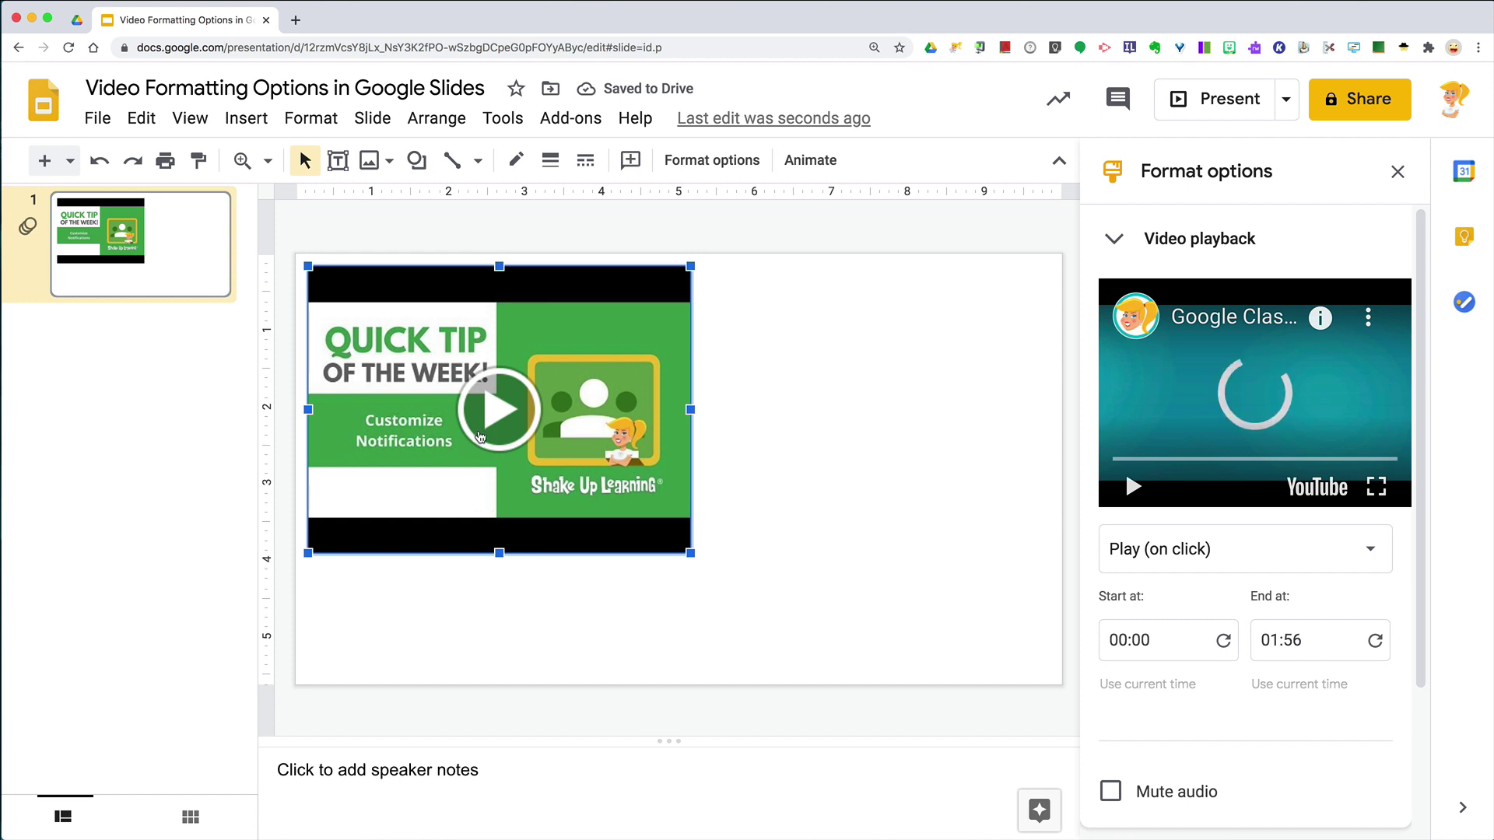
Drag the video from the slide's top-left corner to its centre
mouse_move(479, 436)
mouse_down()
mouse_move(681, 481)
mouse_move(677, 462)
mouse_move(676, 475)
mouse_up()
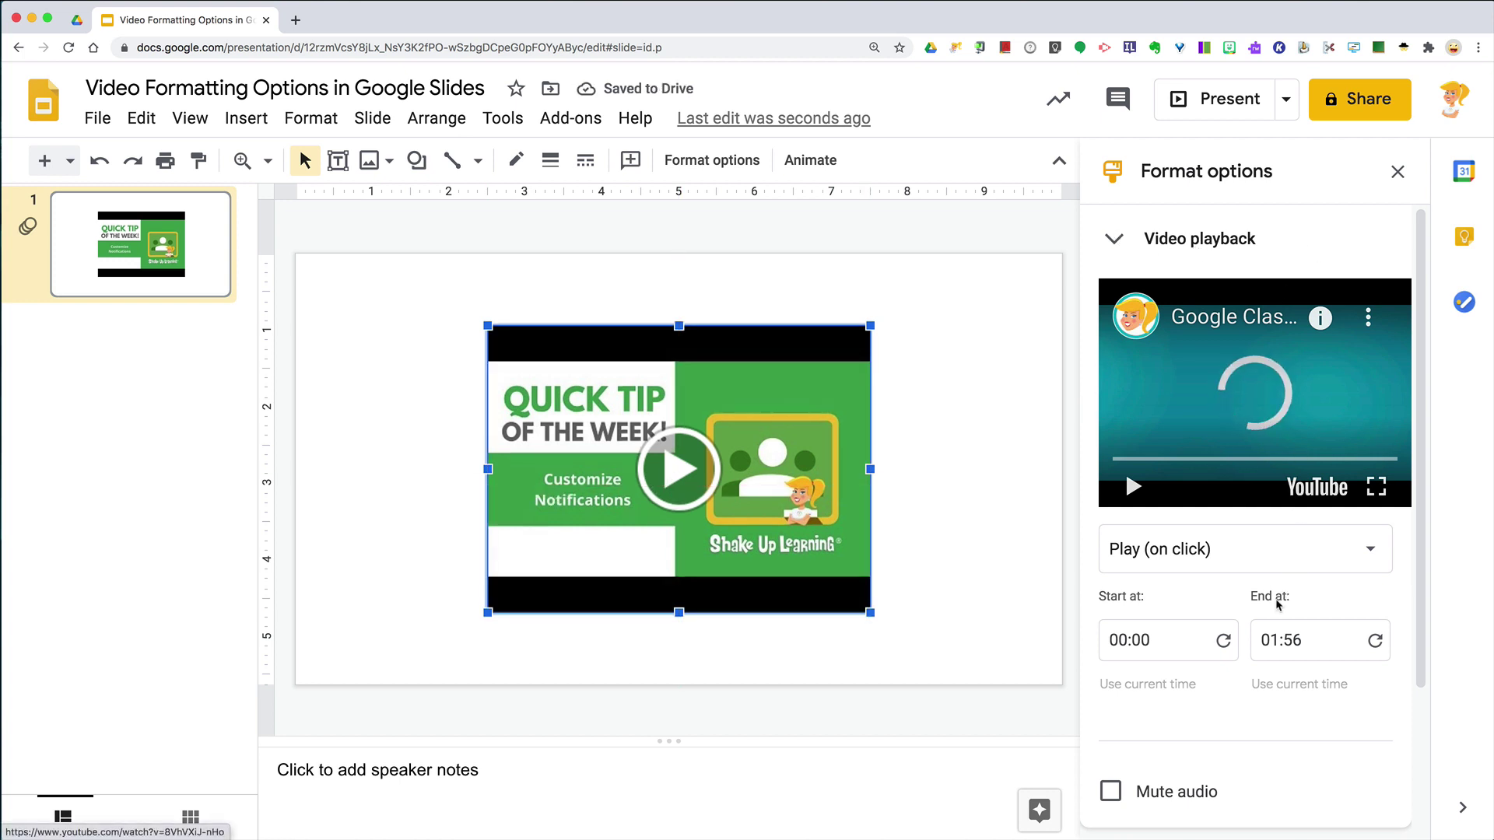
scroll(1277, 584, down, 2)
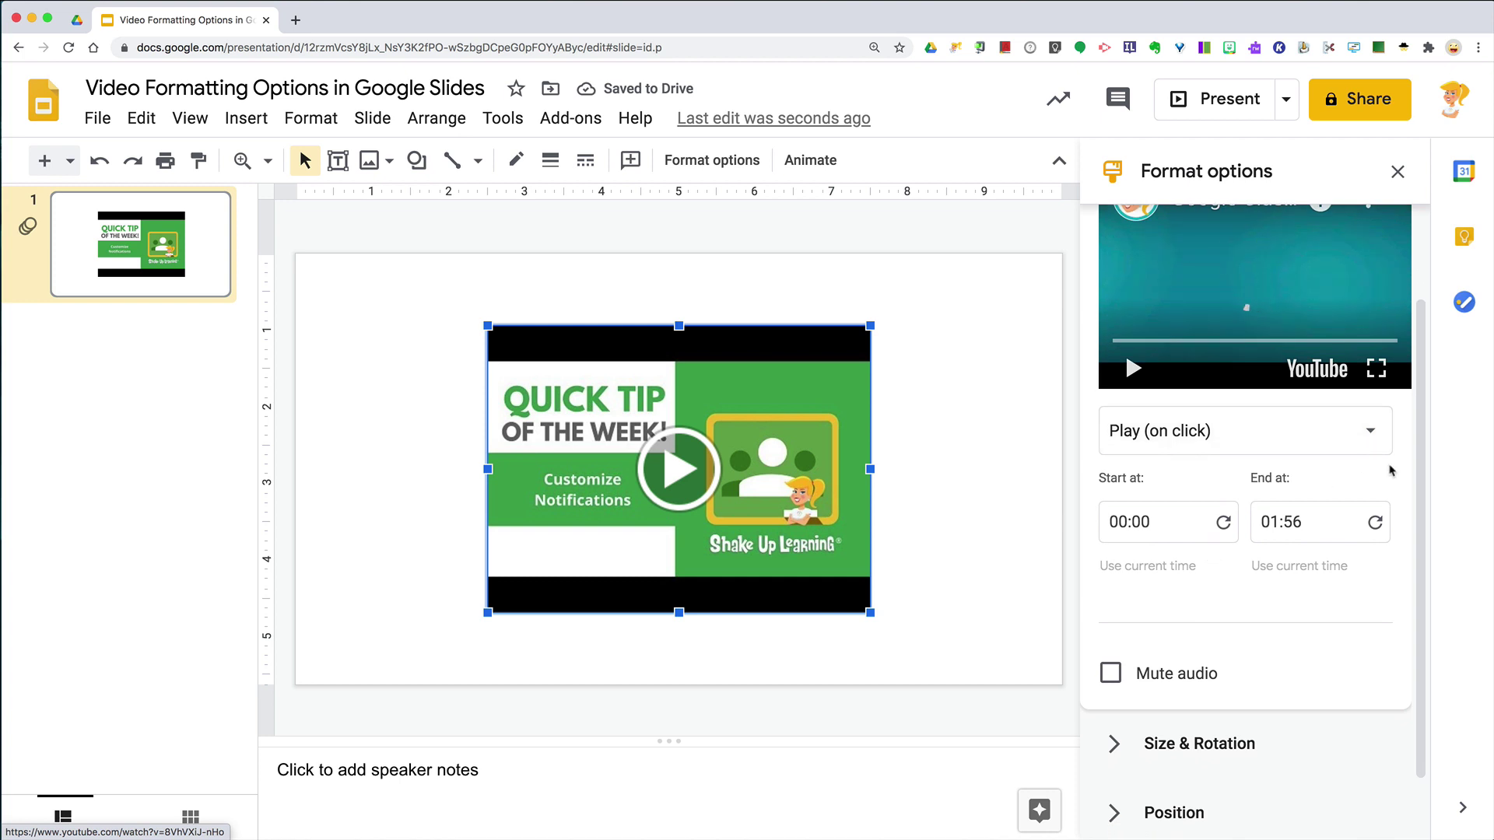
click(1372, 432)
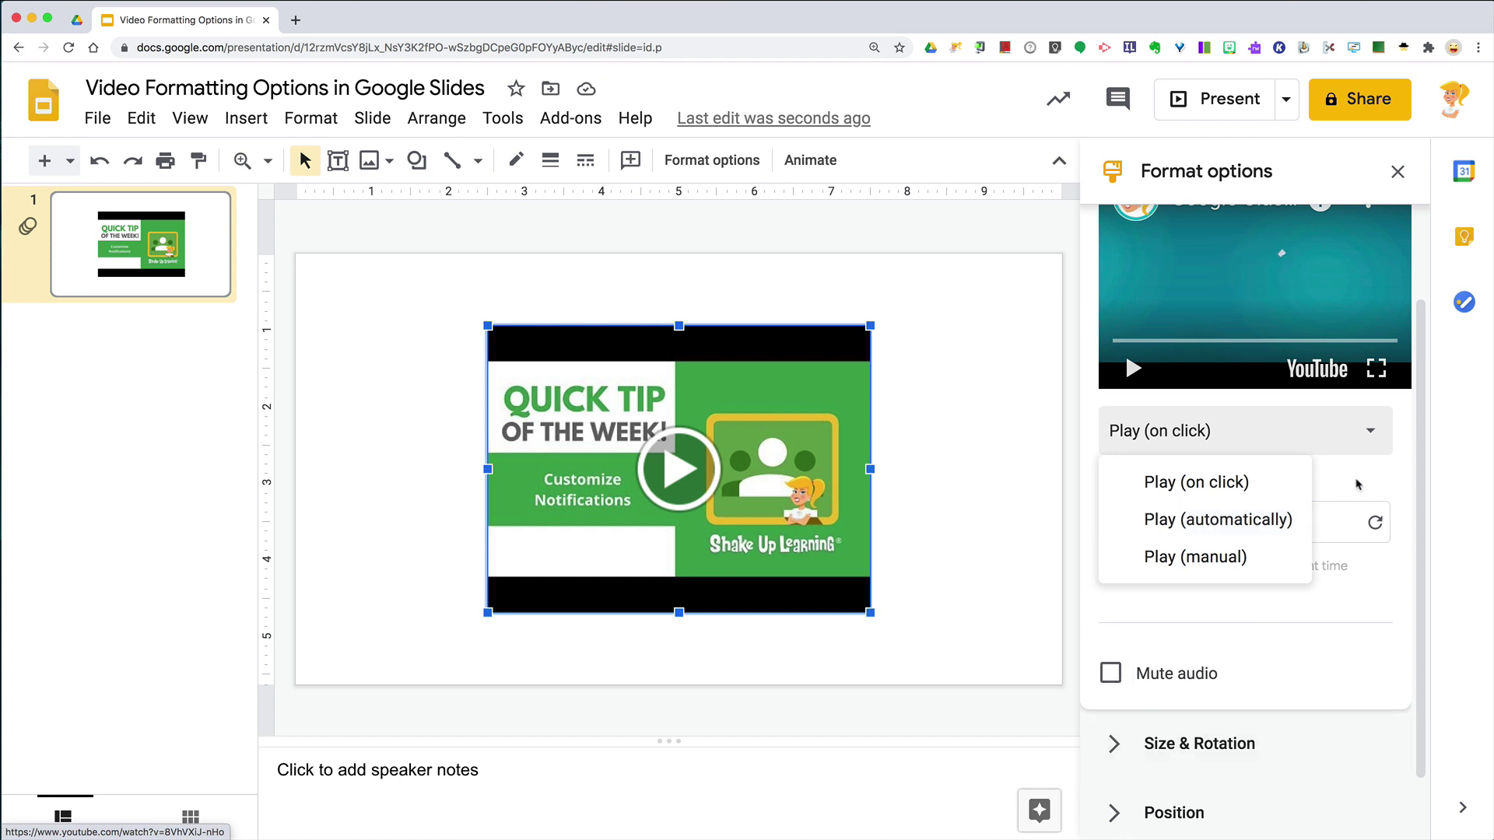
click(1371, 441)
click(1167, 521)
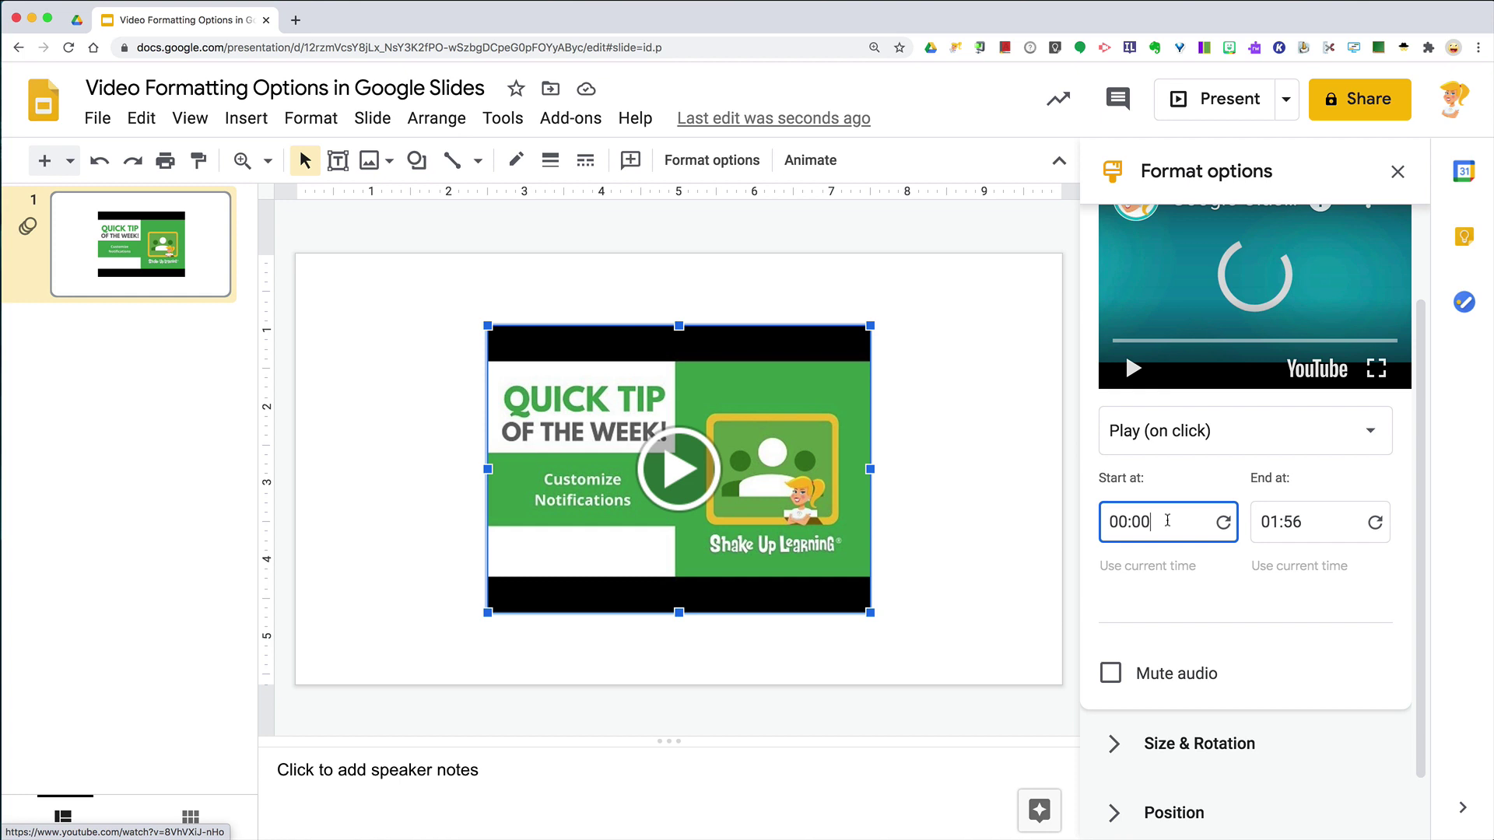
Set the video's Start at time to 00:15 and End at time to 01:00
key(BackSpace)
key(BackSpace)
key(BackSpace)
text(:15)
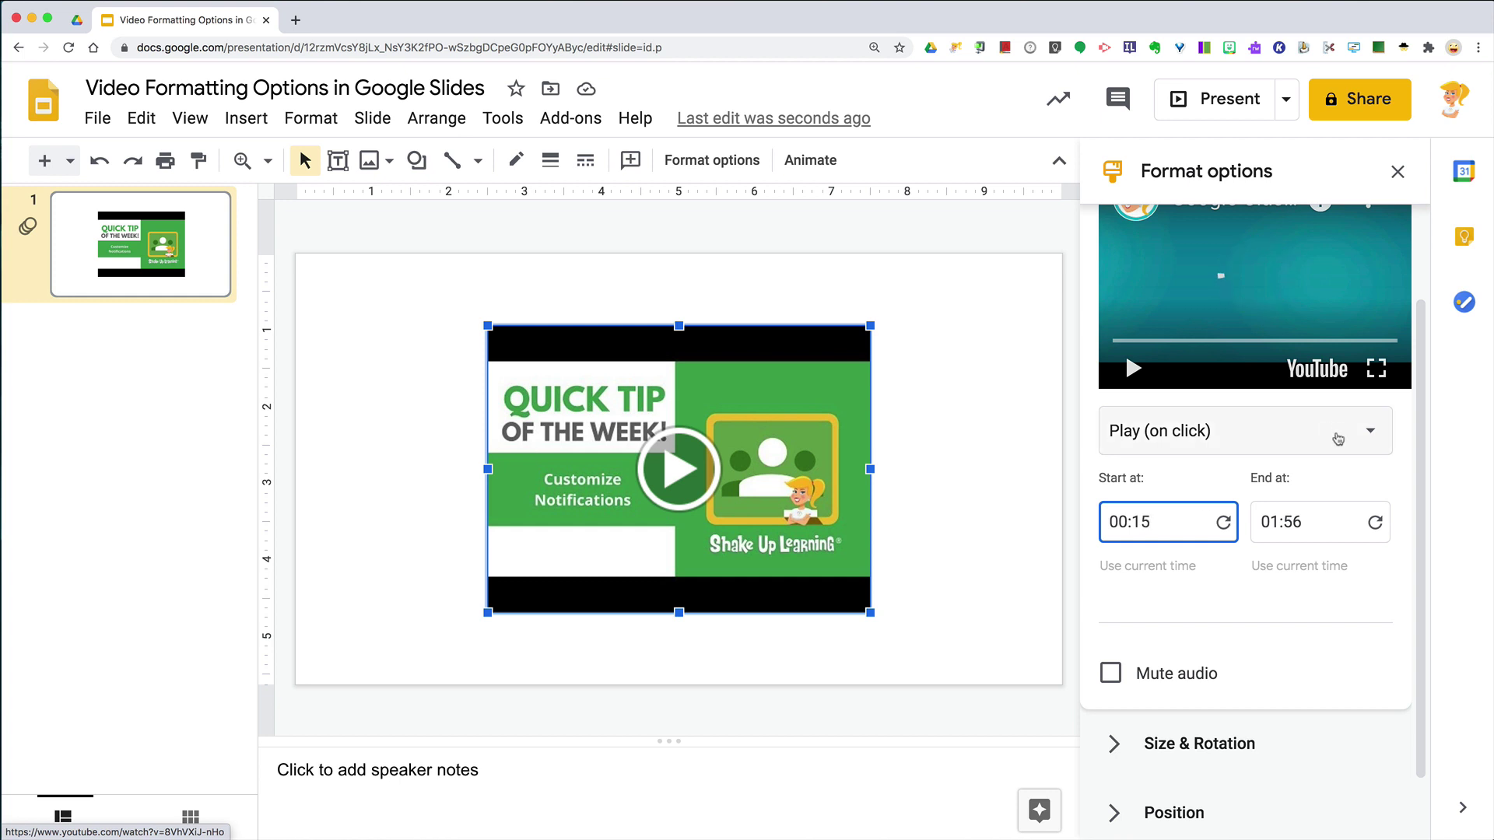
click(1323, 523)
text(00)
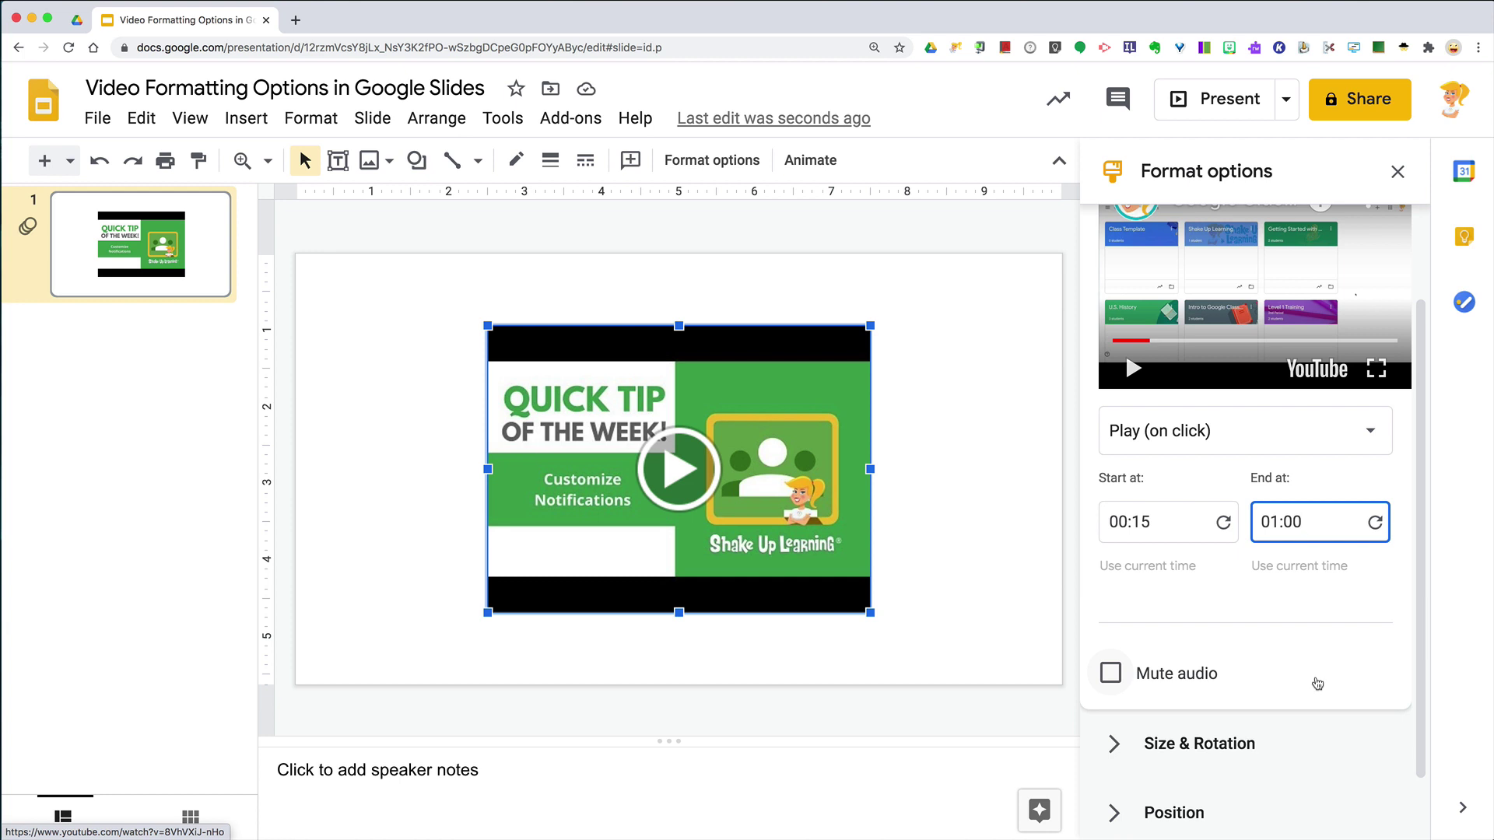
scroll(1193, 744, down, 2)
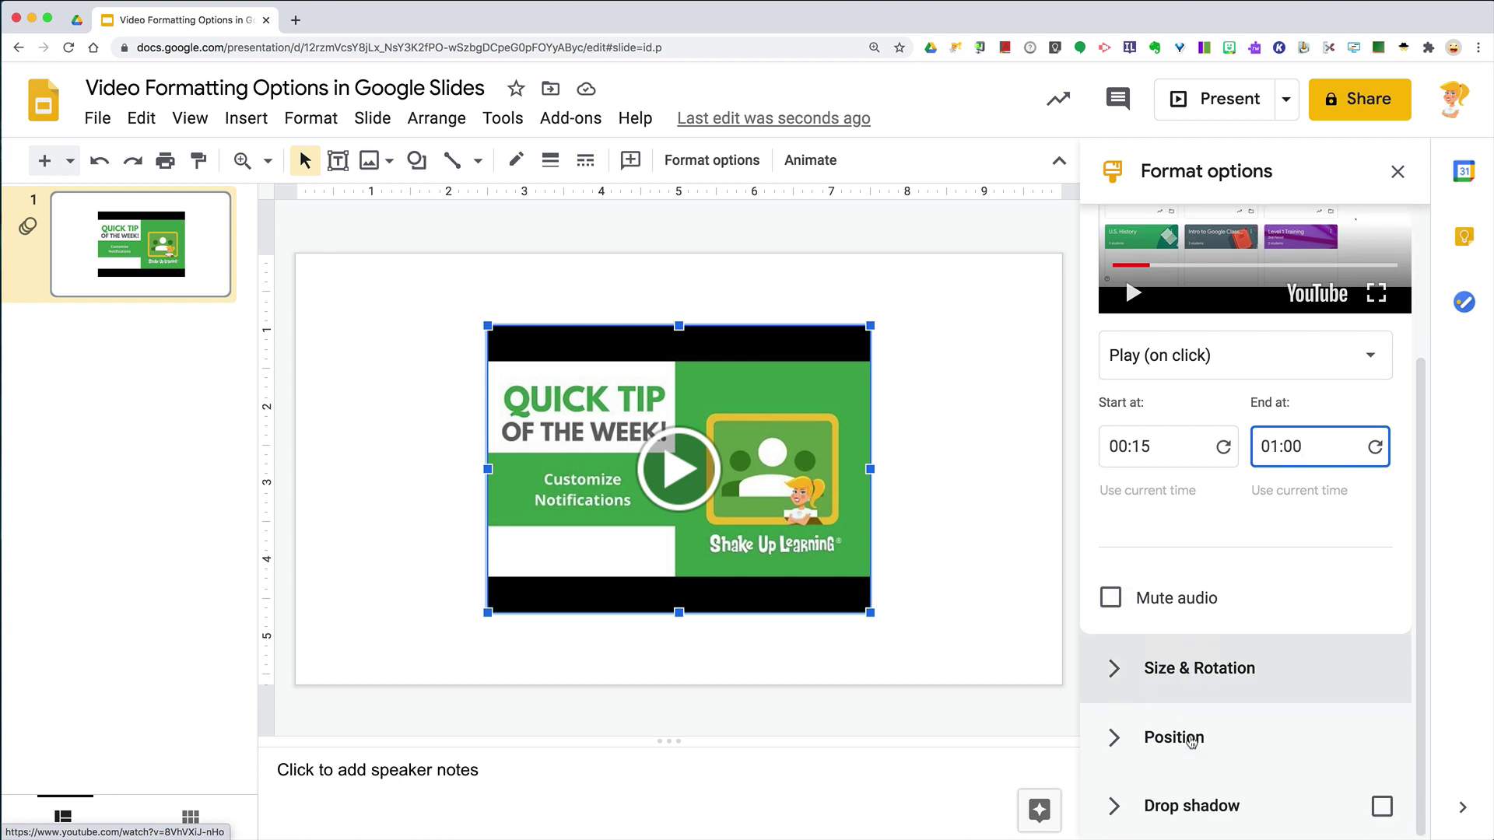
Tick Drop shadow for the video and expand the Position and Size & Rotation sections
click(1382, 807)
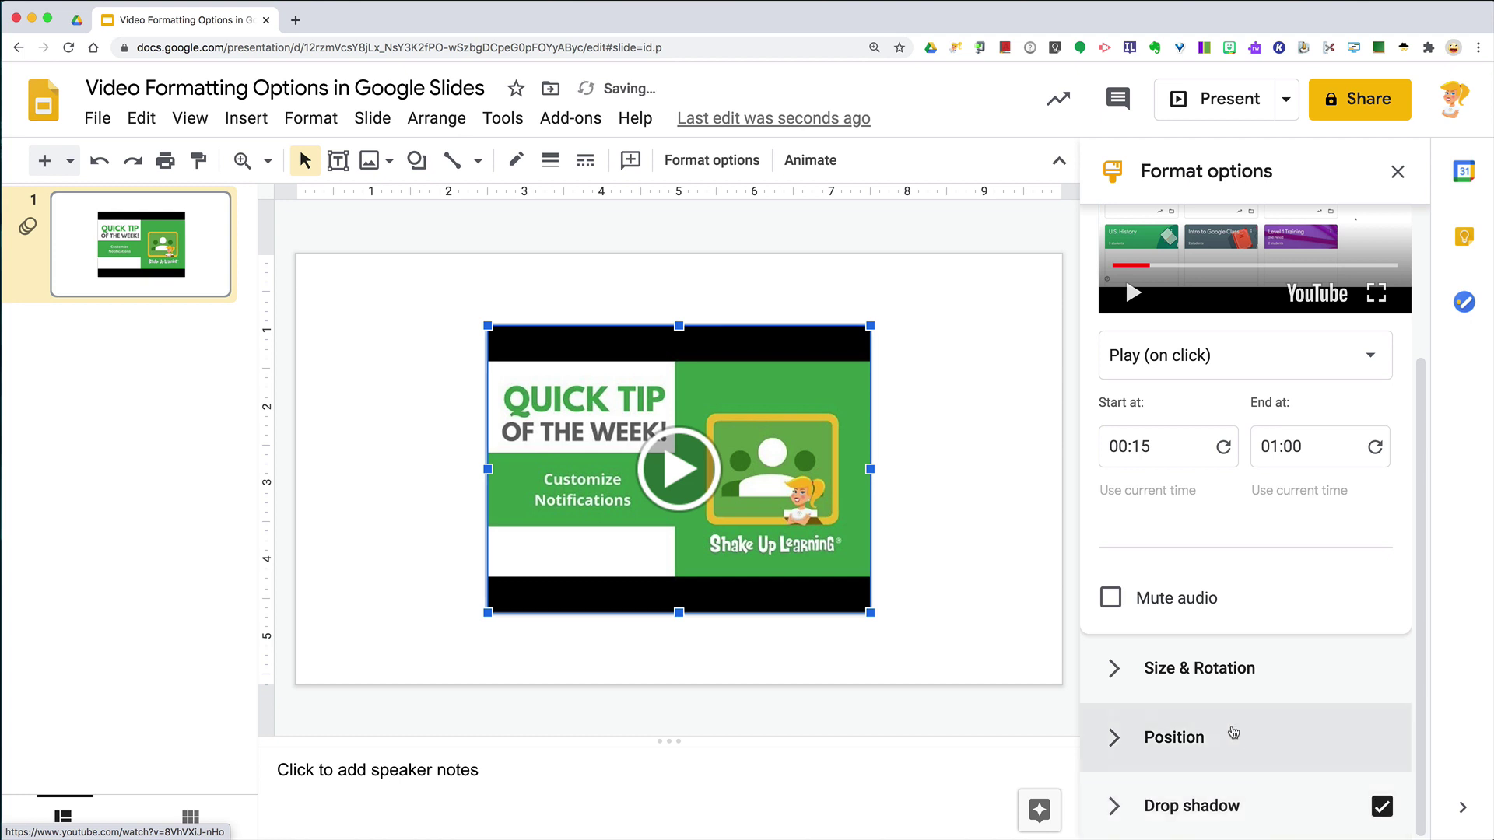
click(1162, 738)
scroll(1164, 745, down, 3)
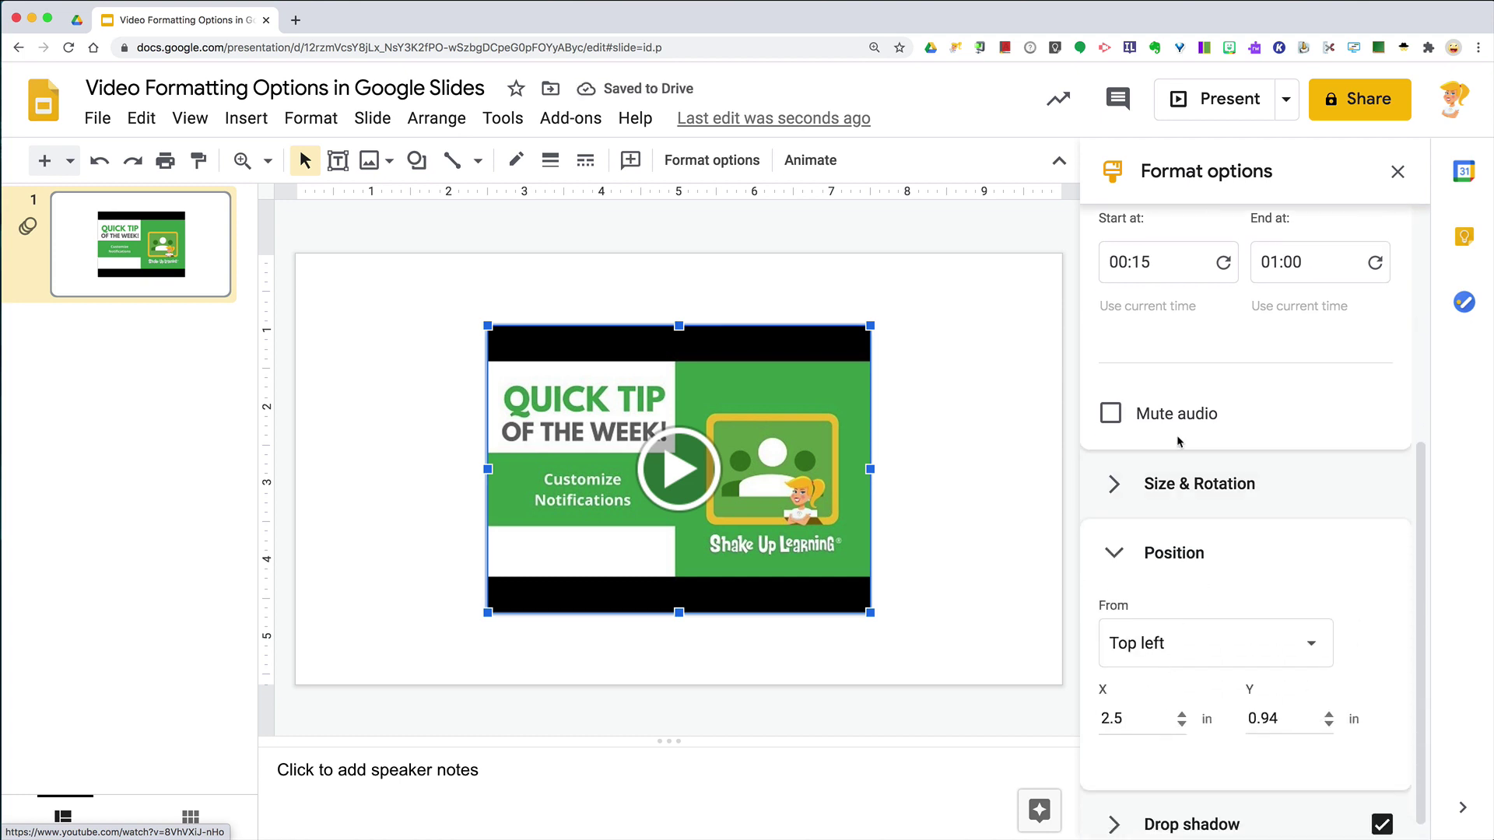
click(1169, 482)
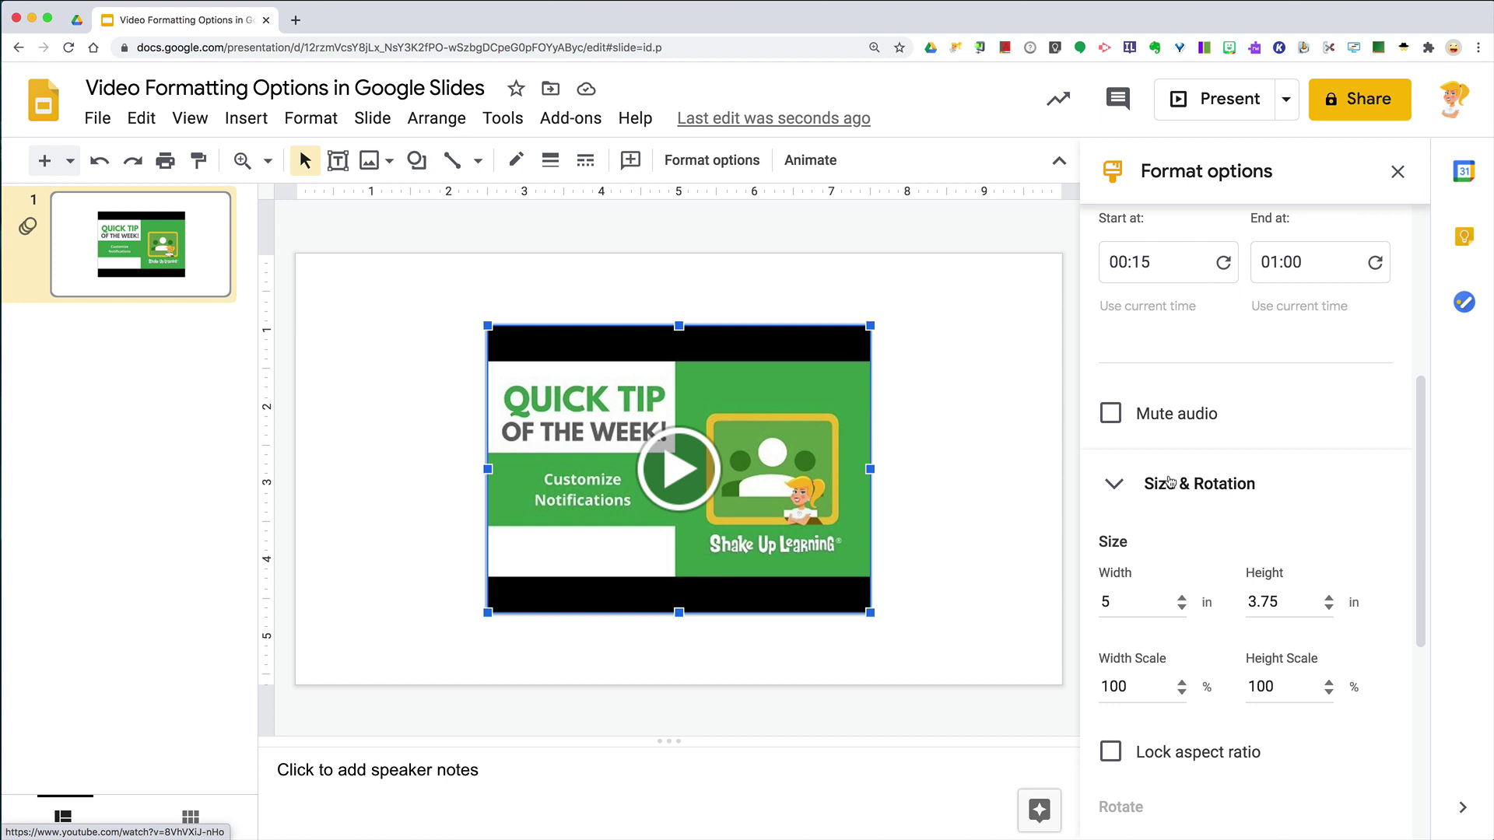
scroll(1170, 482, up, 5)
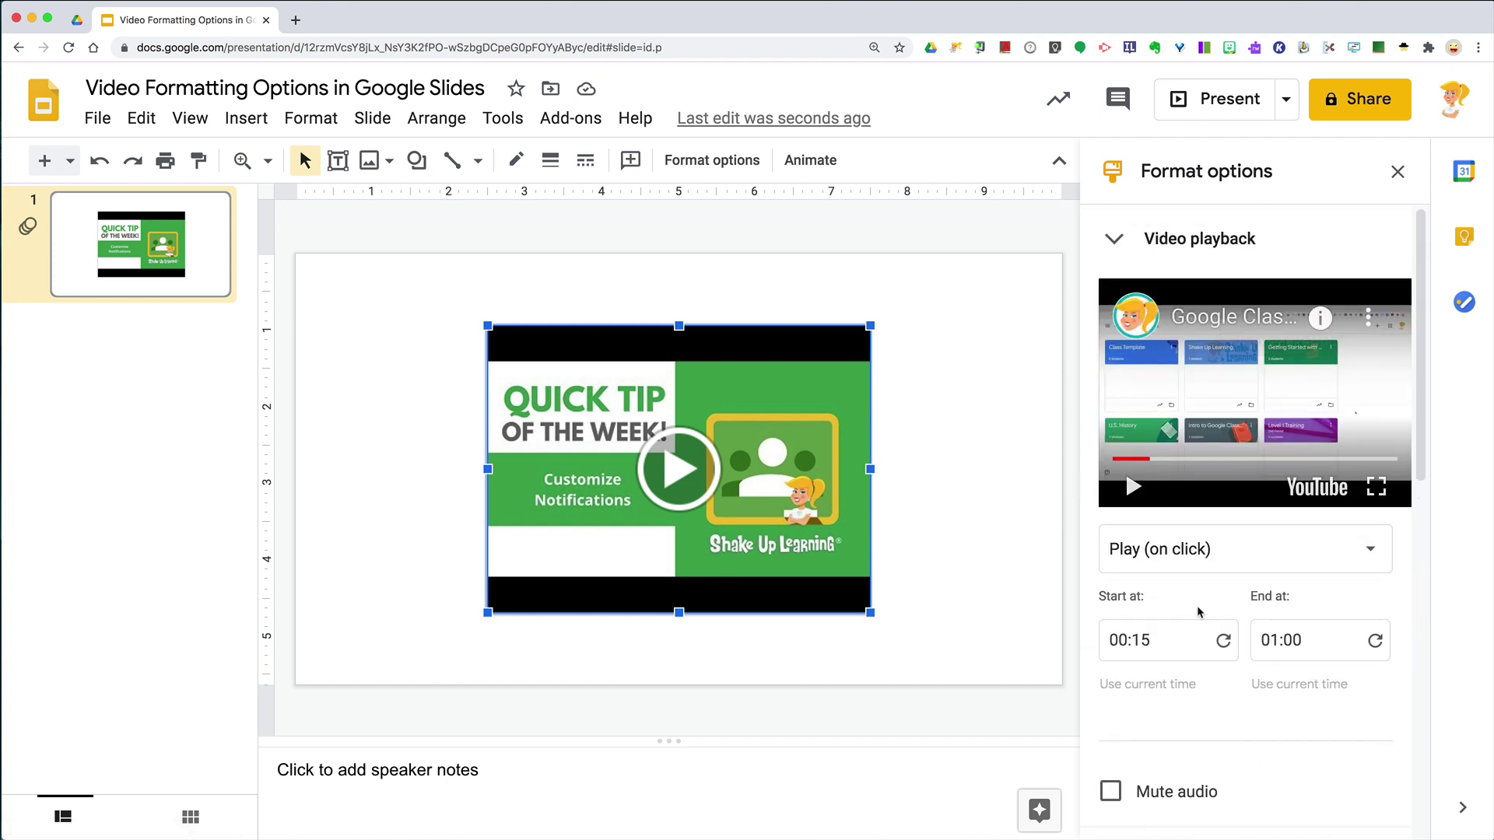